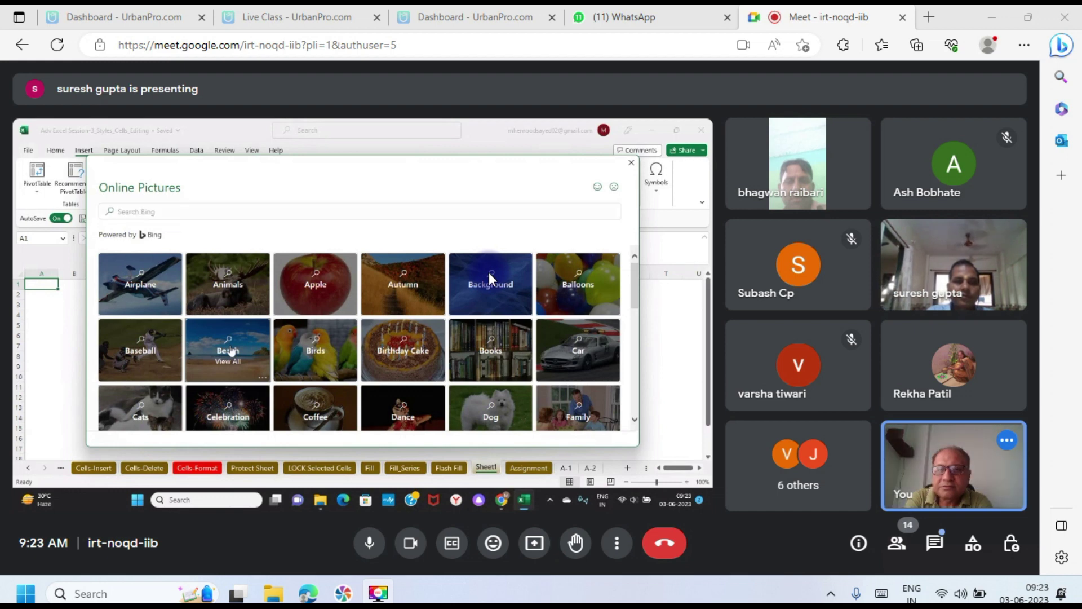
- Keep watching the shared Excel screen as the Beach picture insert fails with an import error
{"action": "left_click", "coordinate": [489, 276]}
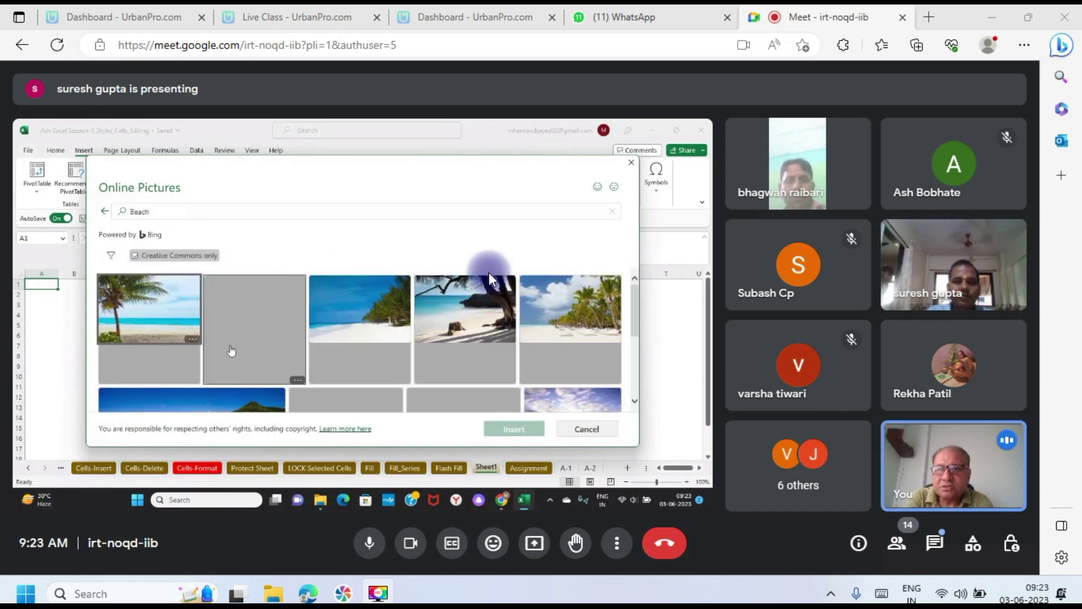